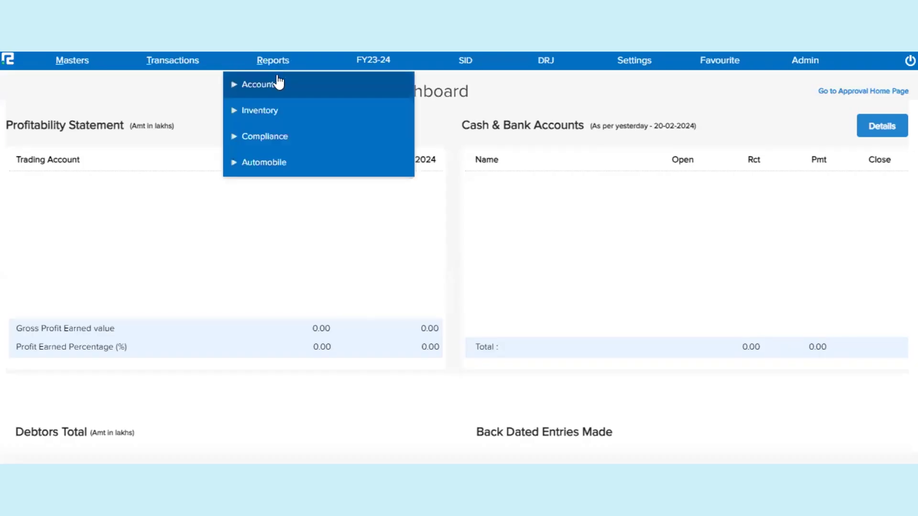
Expand the Management Reports list under Reports > Accounts
left_click(278, 86)
Open the Trial Balance search with Ledger Group Details type, 01-04-2023 to 31-03-2024
left_click(289, 113)
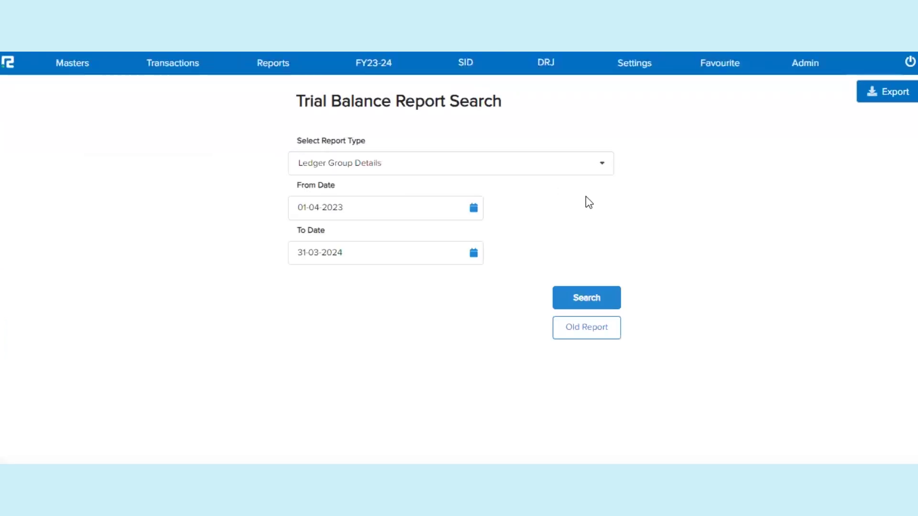
left_click(578, 165)
scroll(522, 238, "down", 2)
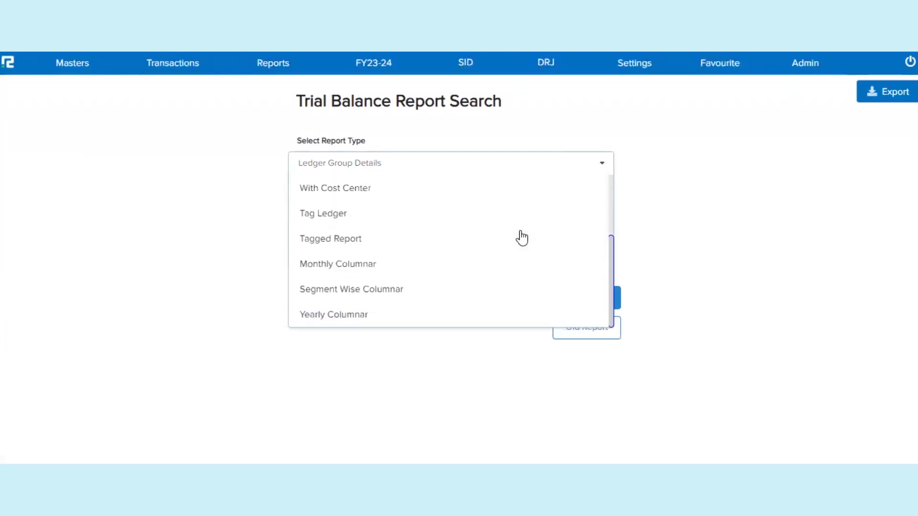
scroll(522, 238, "up", 2)
left_click(518, 216)
left_click(428, 209)
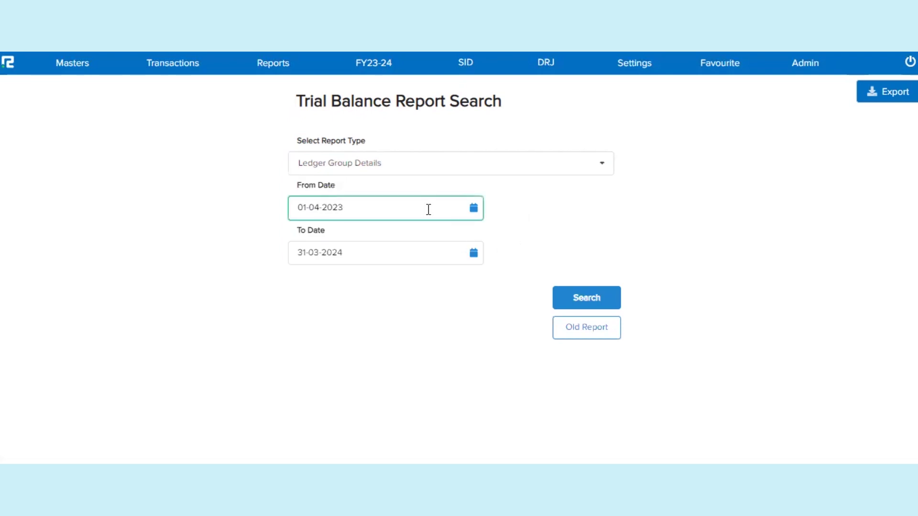
left_click(431, 257)
left_click(446, 292)
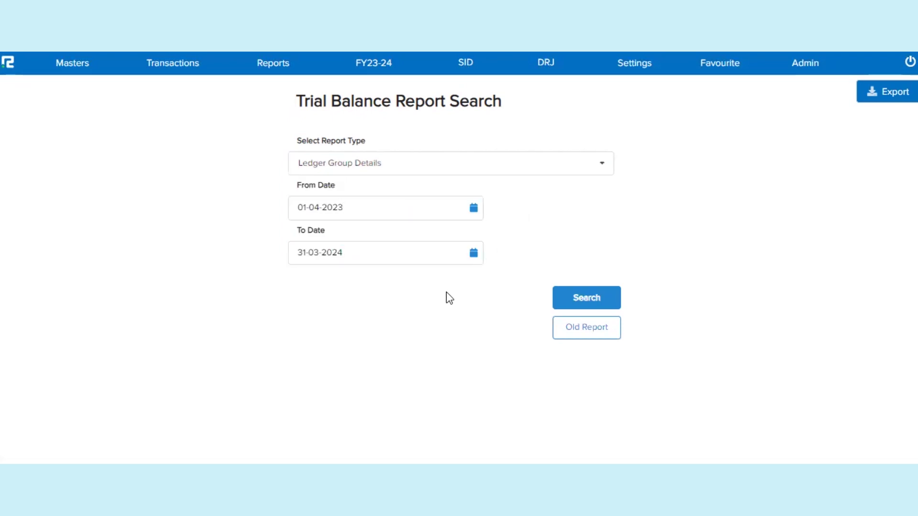
Generate the Ledger Group Details trial balance, totalling 74,29,756.90, and glance at its report types
left_click(590, 305)
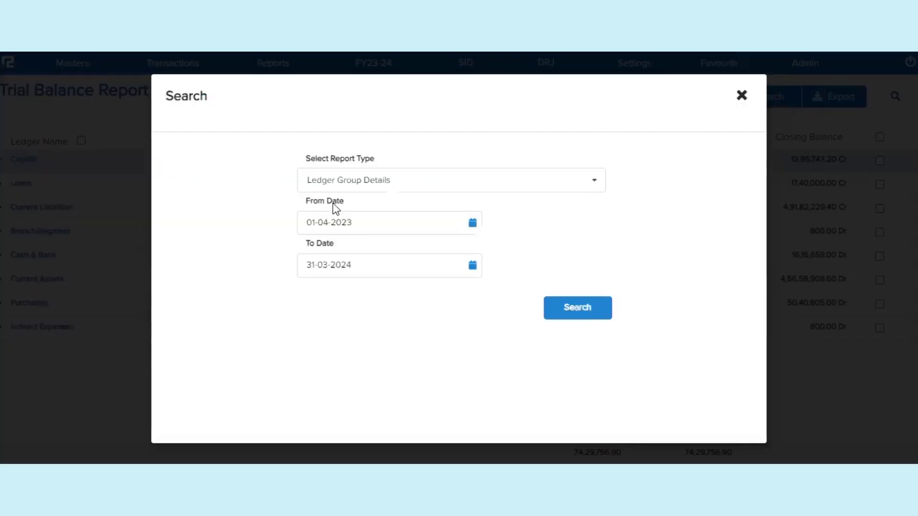
left_click(405, 183)
scroll(423, 244, "down", 1)
scroll(425, 255, "up", 2)
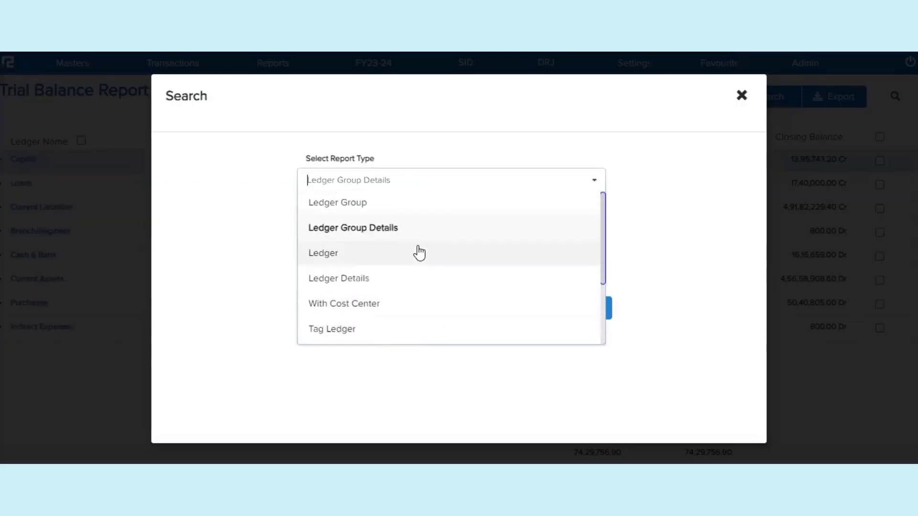
left_click(742, 98)
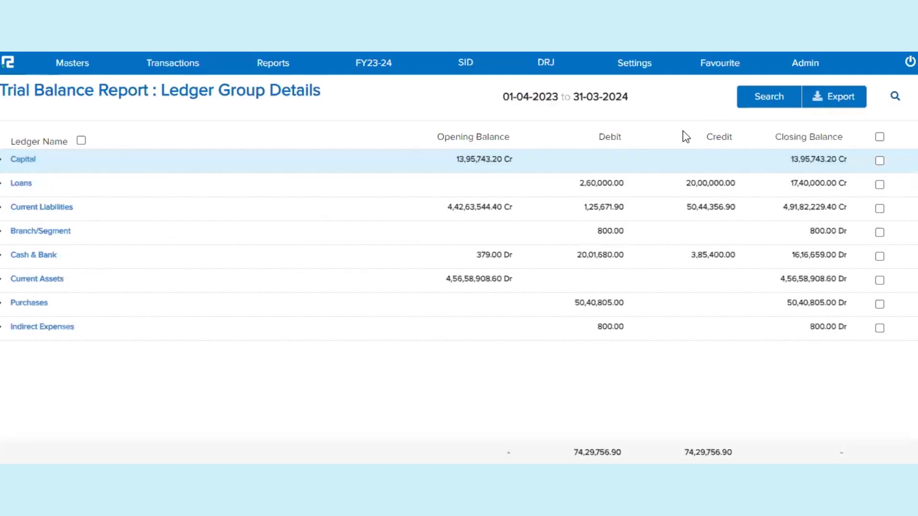
Recheck the 01-04-2023 to 31-03-2024 criteria dates and close the search unchanged
left_click(530, 104)
left_click(421, 221)
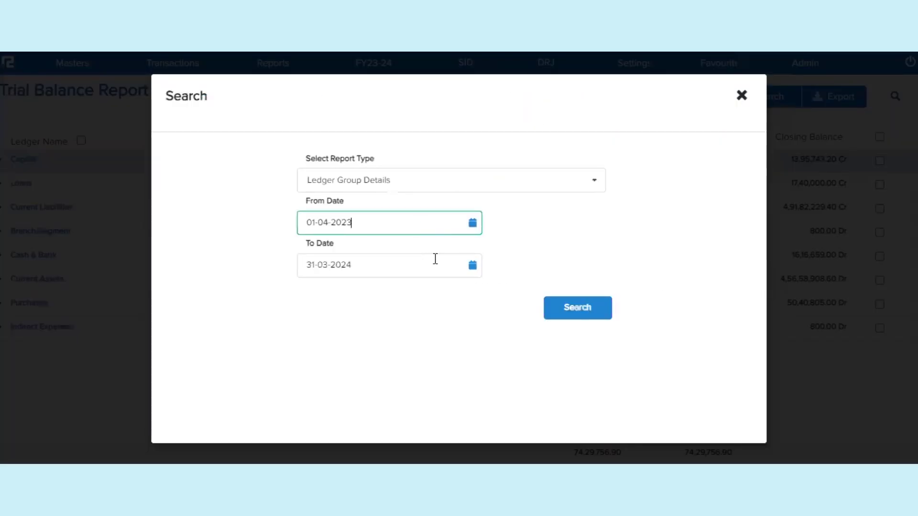
left_click(435, 258)
left_click(742, 97)
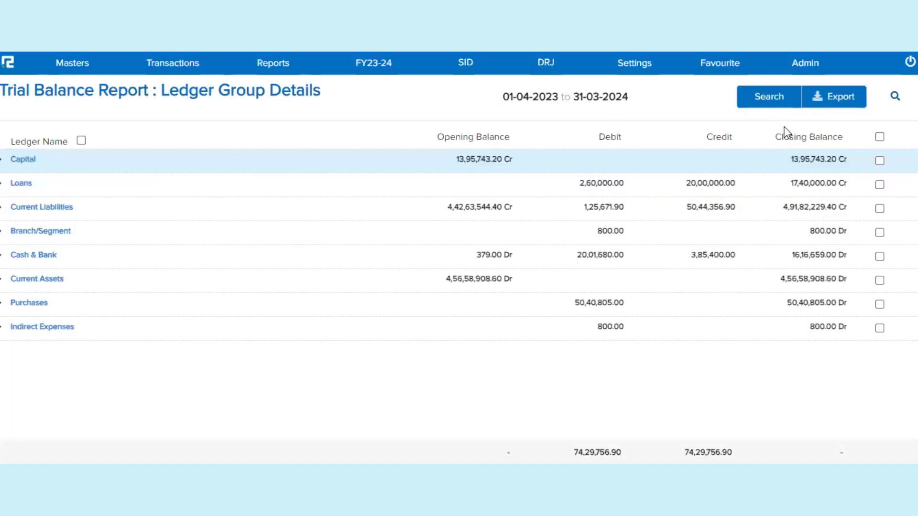
left_click(833, 103)
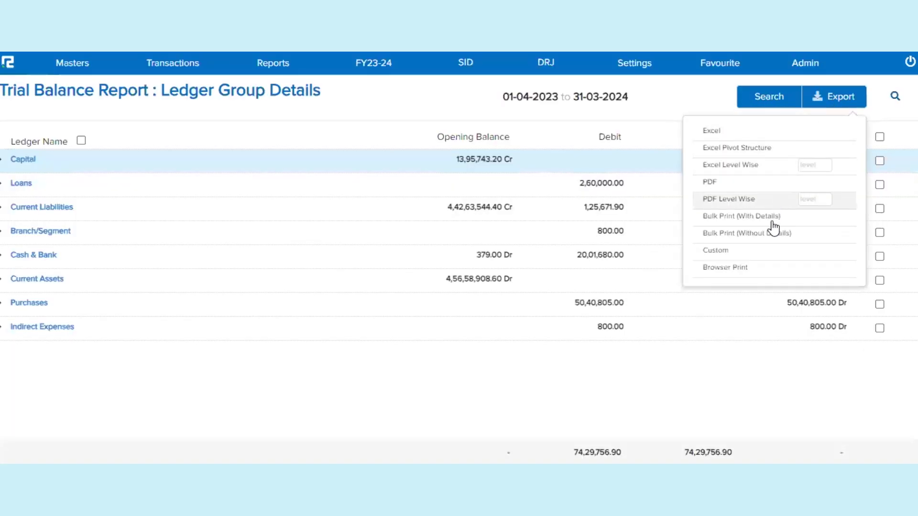
left_click(895, 97)
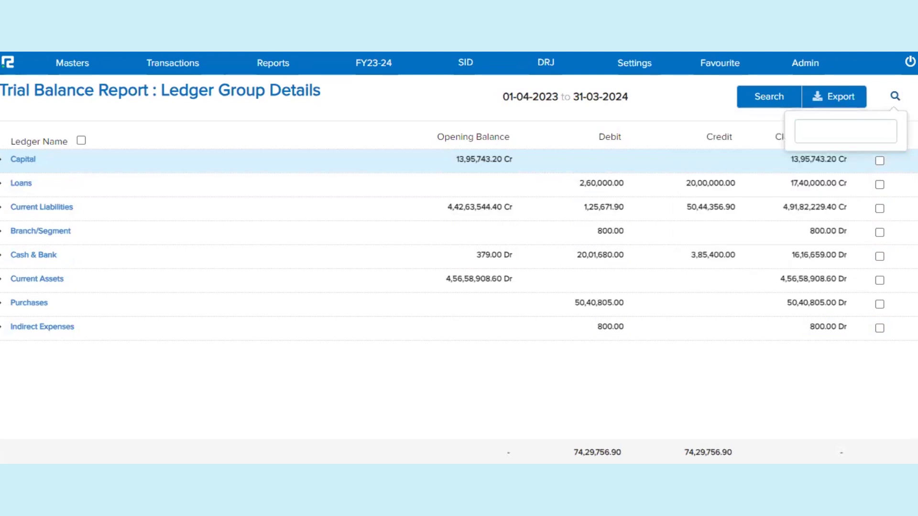
left_click(894, 97)
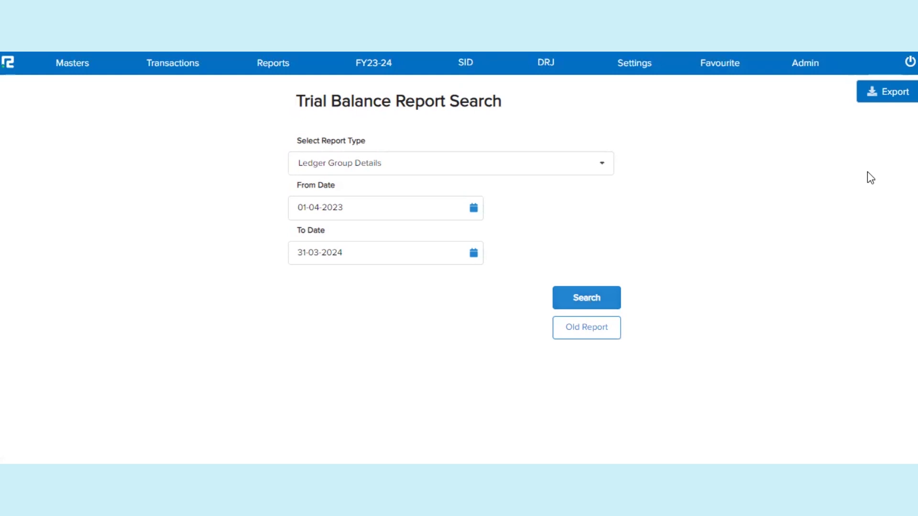
Export the Ledger Group Details trial balance as Excel and dismiss the download notice
left_click(884, 104)
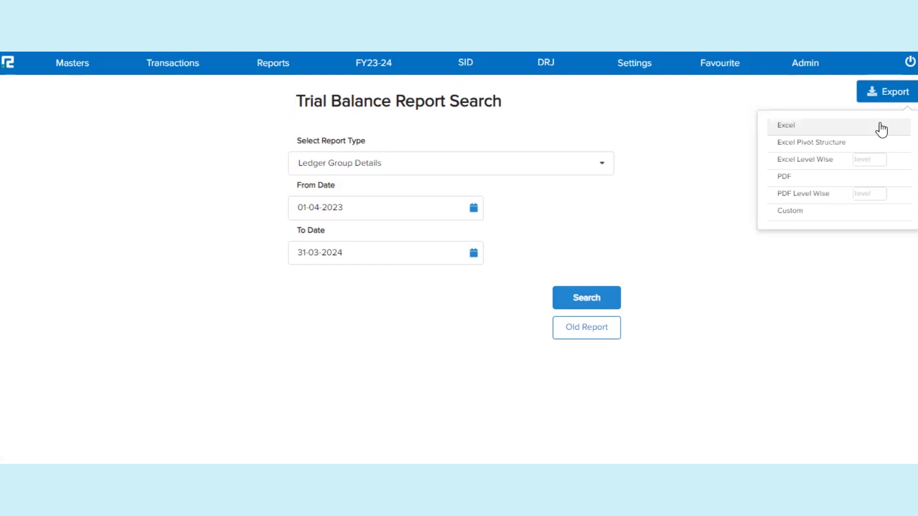
left_click(881, 127)
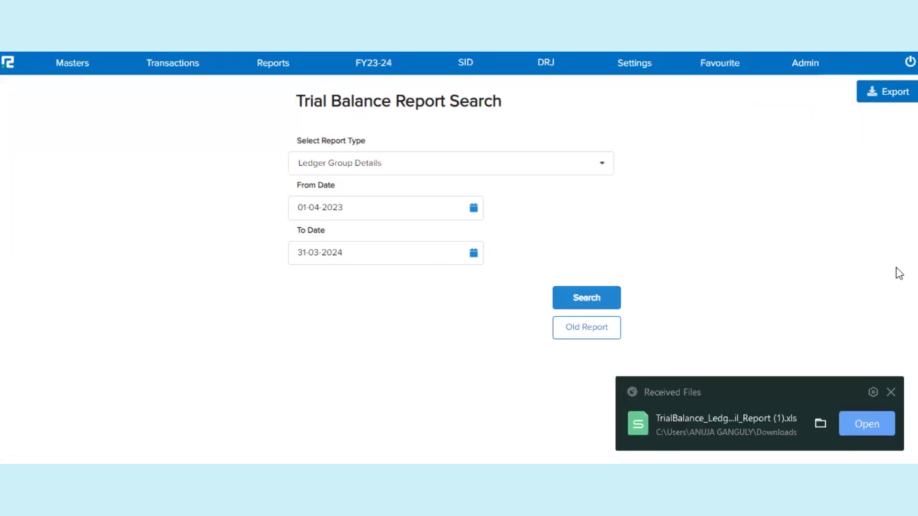
left_click(891, 393)
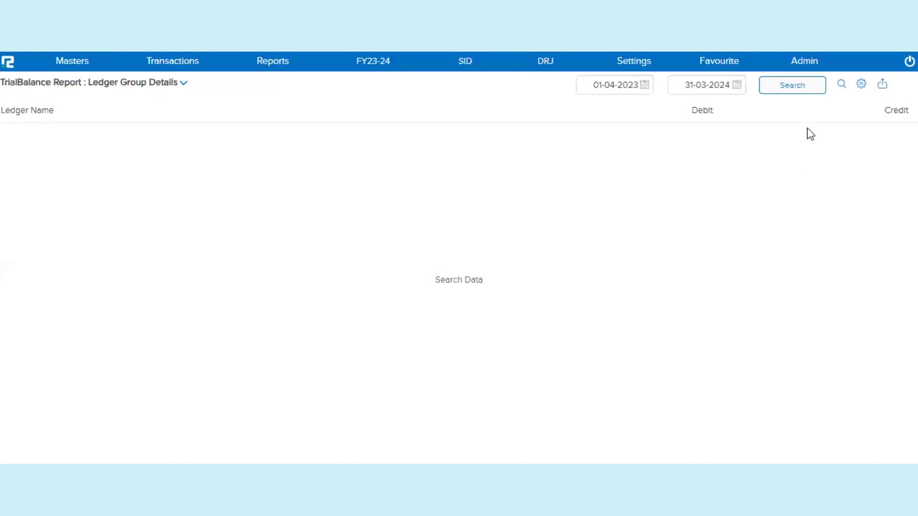
Load the ledger group trial balance data in the report view, totals 74,29,756.90
left_click(795, 93)
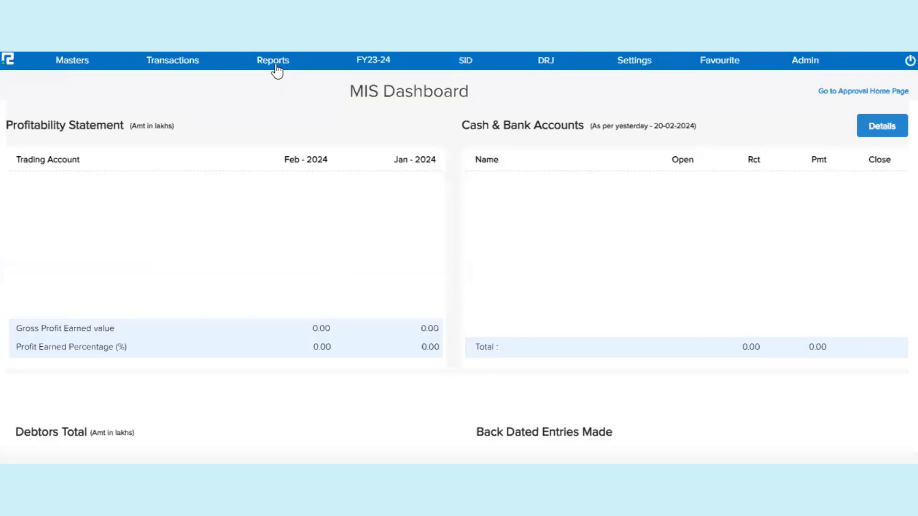
Open the Balance Sheet search from Reports > Accounts > Management Reports
left_click(276, 71)
left_click(278, 84)
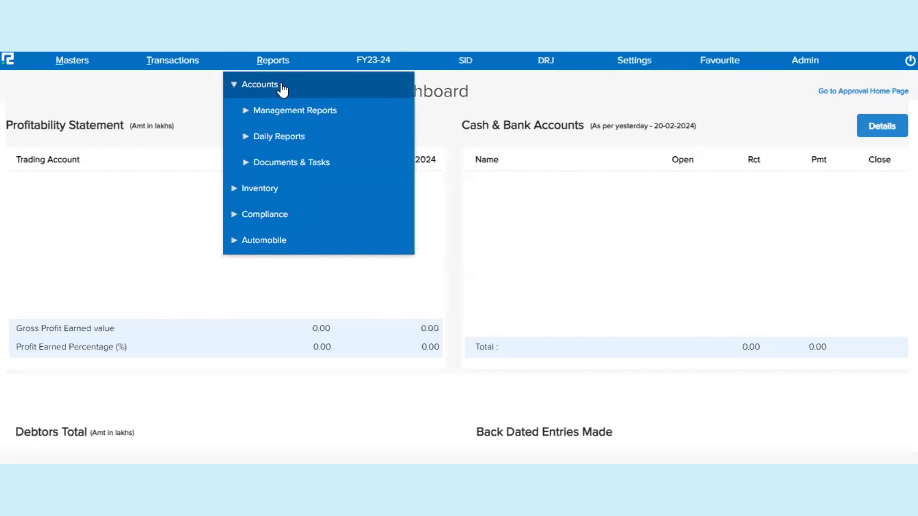
left_click(287, 115)
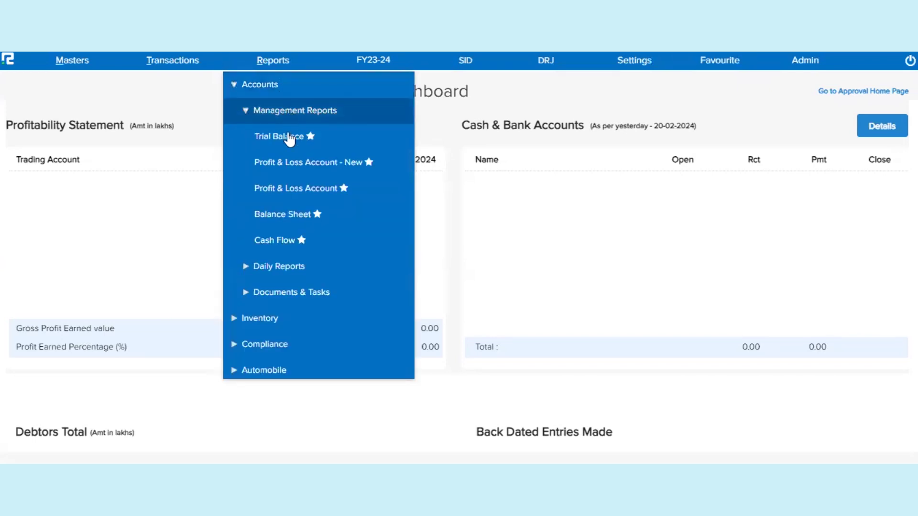
left_click(292, 219)
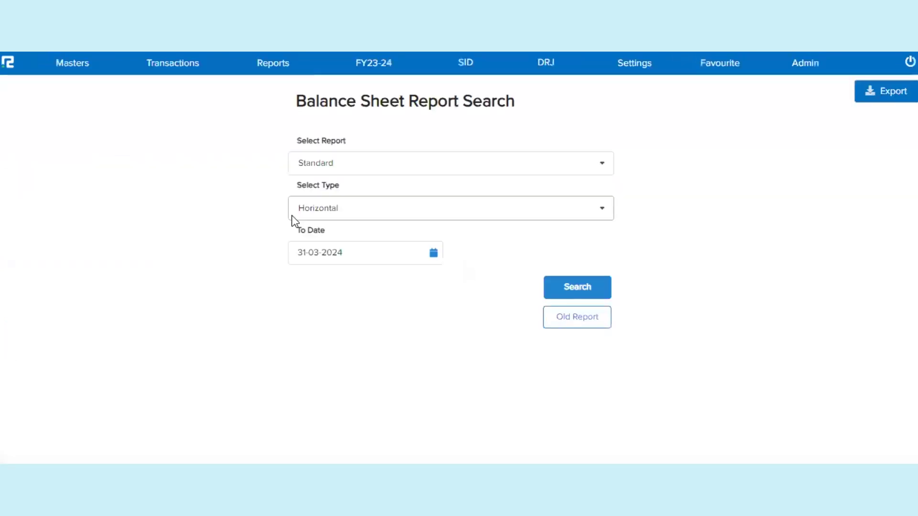
Generate the Standard Balance Sheet, Vertical layout, Standard sub-type, as at 31-03-2024
left_click(585, 163)
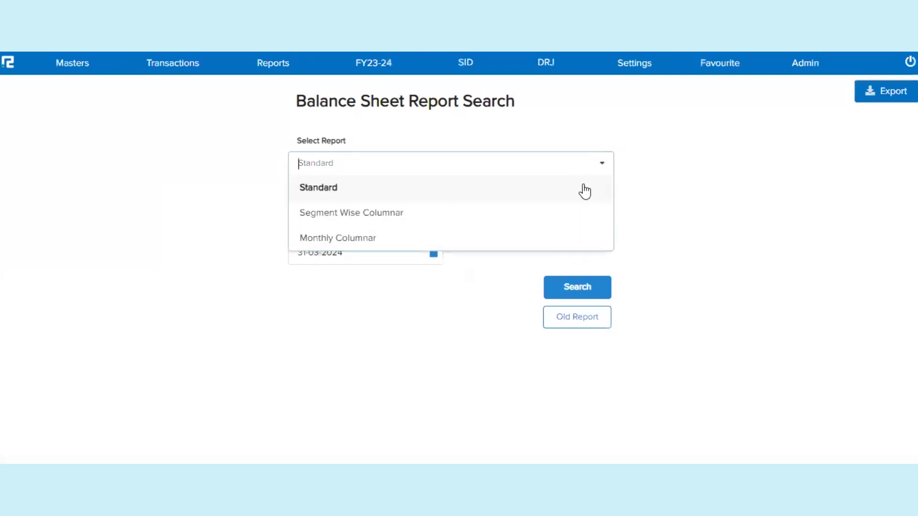
left_click(603, 169)
left_click(601, 212)
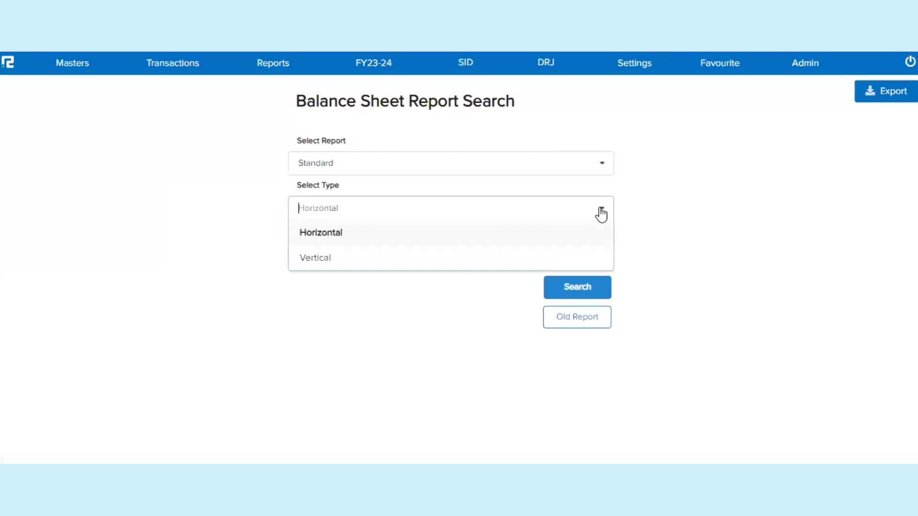
left_click(603, 214)
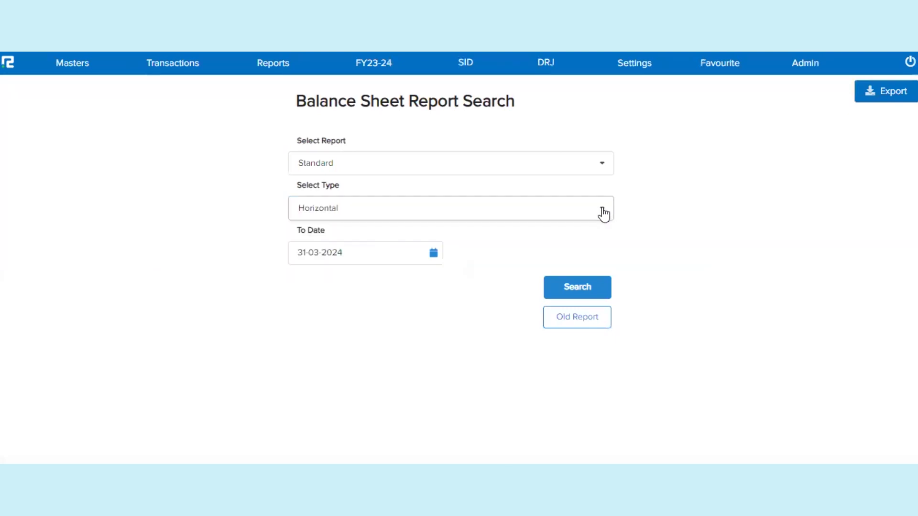
left_click(595, 257)
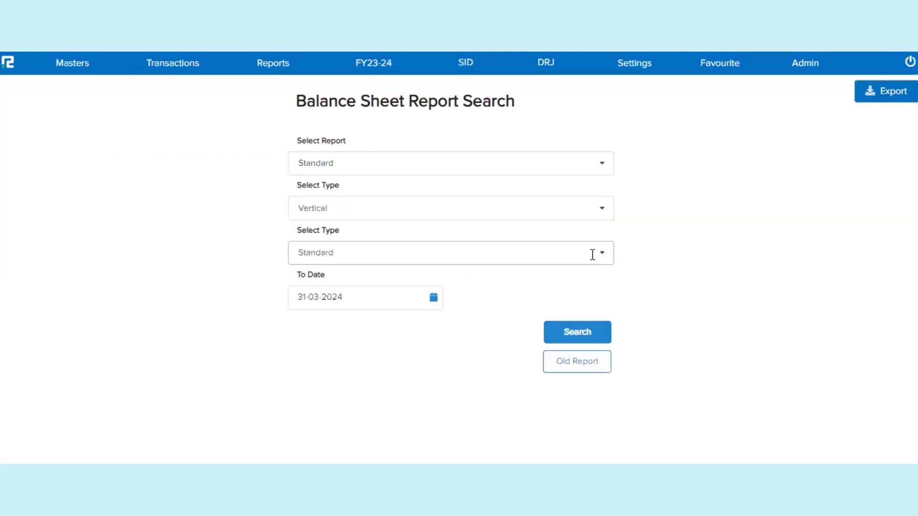
left_click(605, 257)
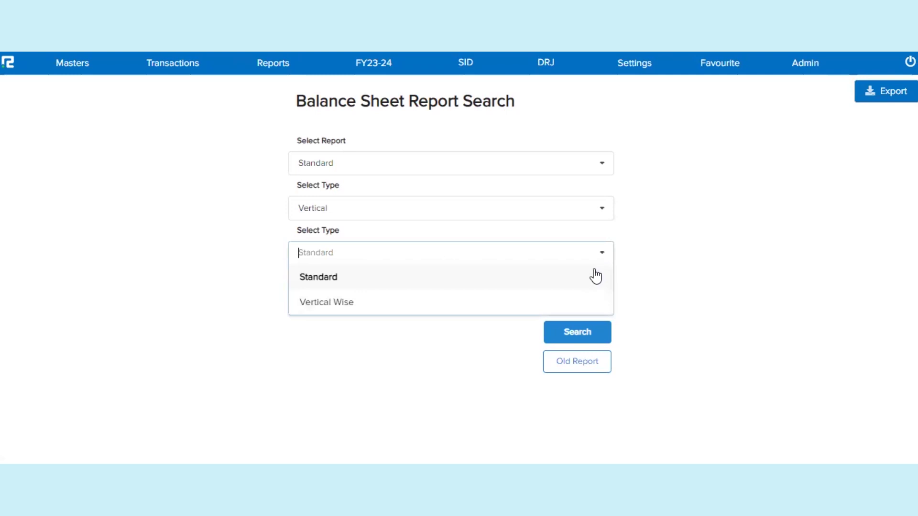
left_click(604, 255)
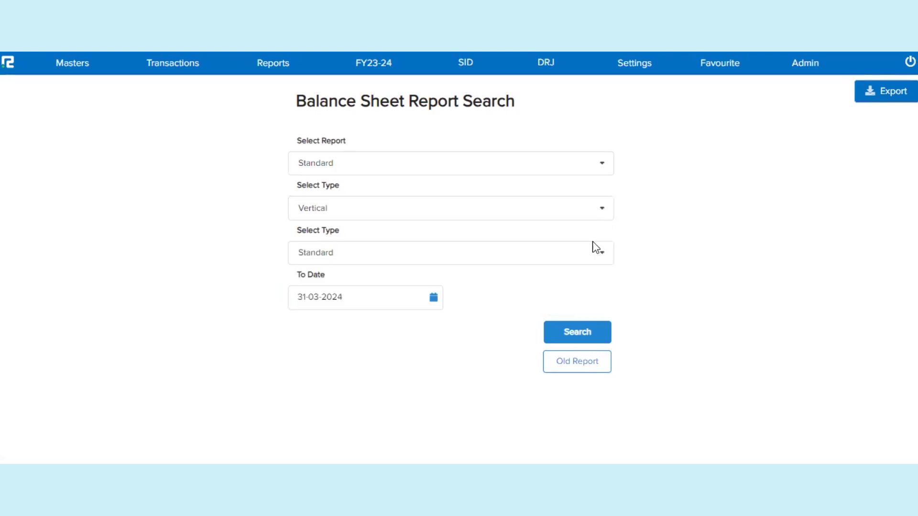
left_click(593, 338)
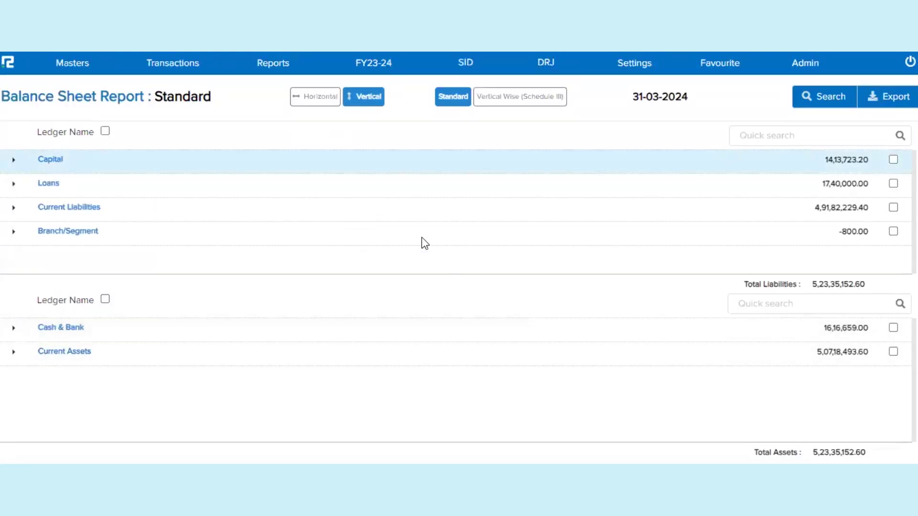
left_click(139, 103)
left_click(743, 97)
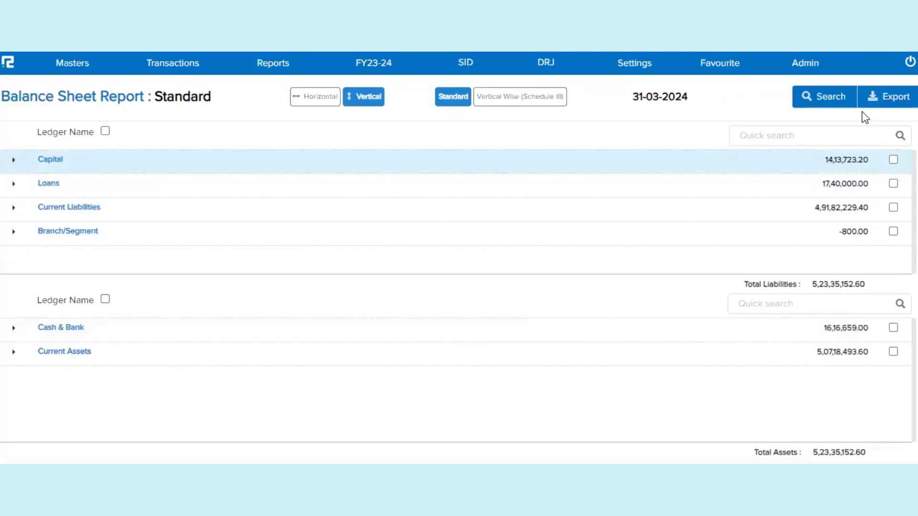